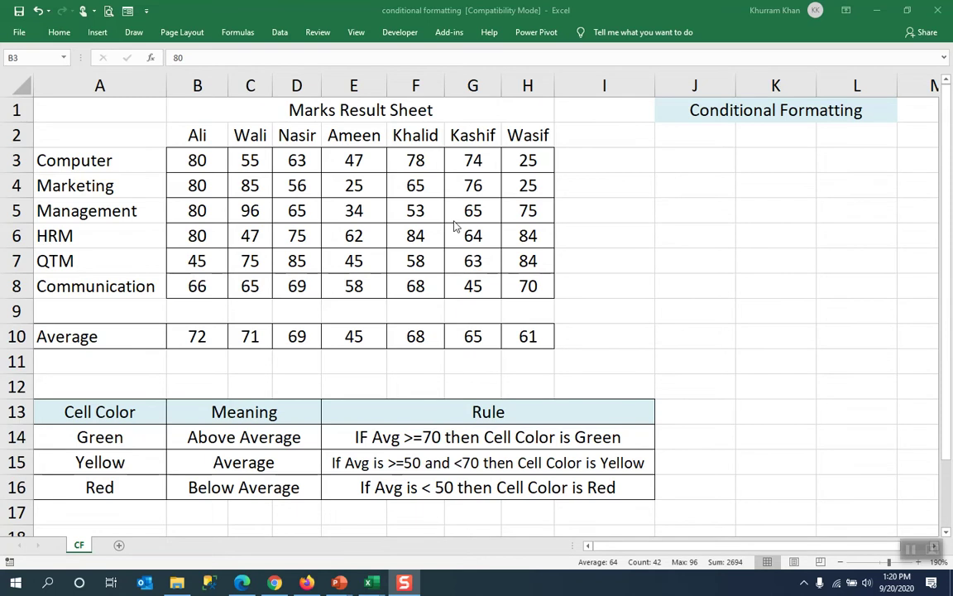
Point out the sheet layout: student names in row 2, subjects in column A, and the marks block.
{"action": "left_click_drag", "start_coordinate": [190, 135], "coordinate": [517, 133]}
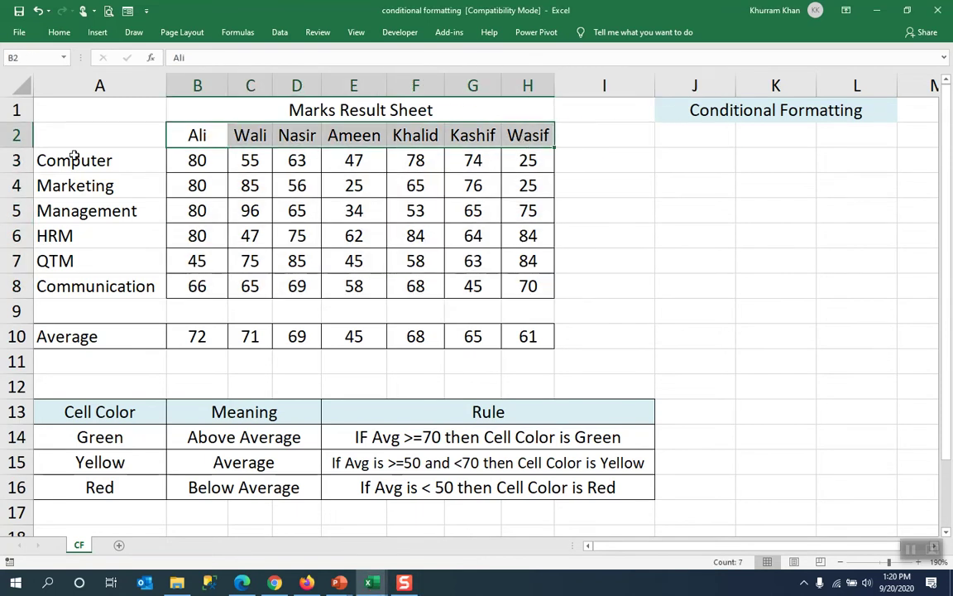
{"action": "left_click_drag", "start_coordinate": [74, 158], "coordinate": [79, 284]}
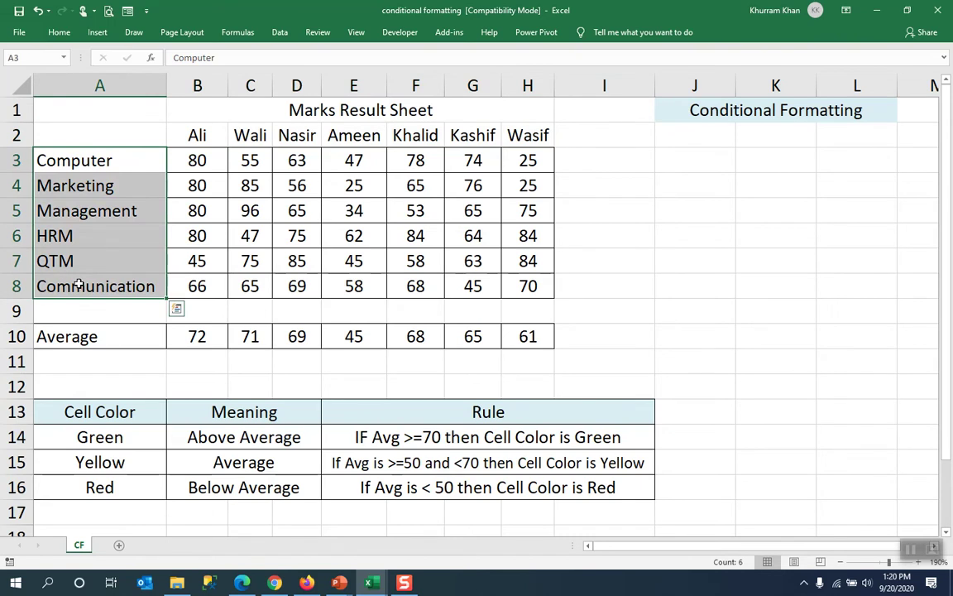
{"action": "left_click_drag", "start_coordinate": [192, 154], "coordinate": [528, 287]}
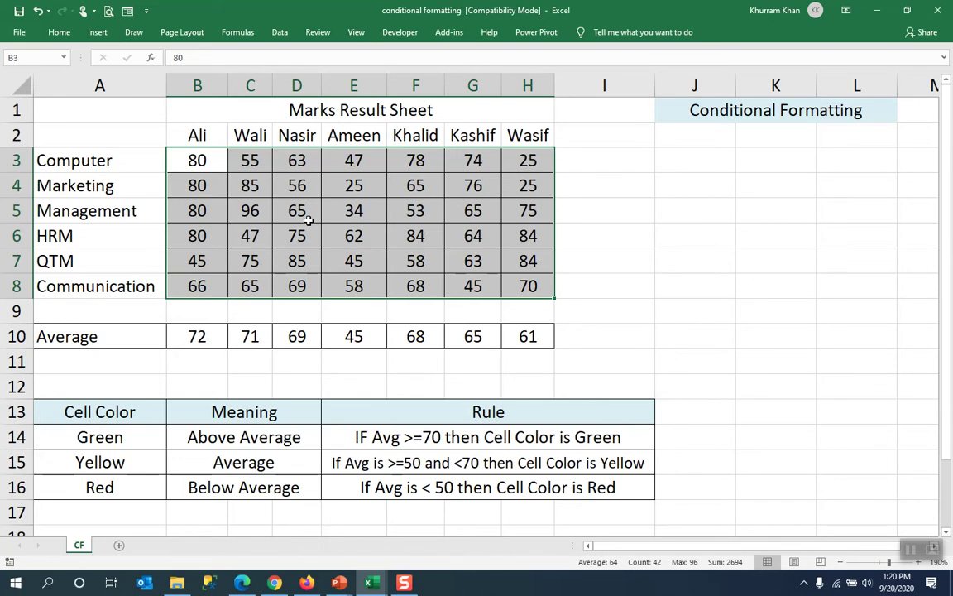
{"action": "left_click_drag", "start_coordinate": [211, 158], "coordinate": [523, 278]}
Check the average formula in B10, leave it unchanged, and review the row 10 averages.
{"action": "left_click", "coordinate": [189, 335]}
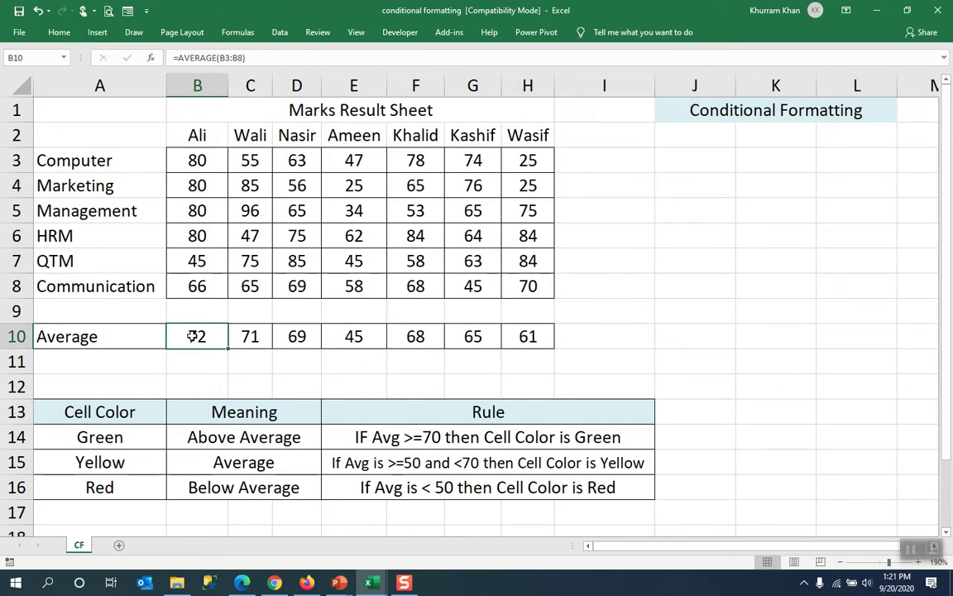
{"action": "mouse_move", "coordinate": [189, 336]}
{"action": "left_mouse_down"}
{"action": "mouse_move", "coordinate": [295, 334]}
{"action": "mouse_move", "coordinate": [203, 338]}
{"action": "left_mouse_up"}
{"action": "double_click", "coordinate": [198, 336]}
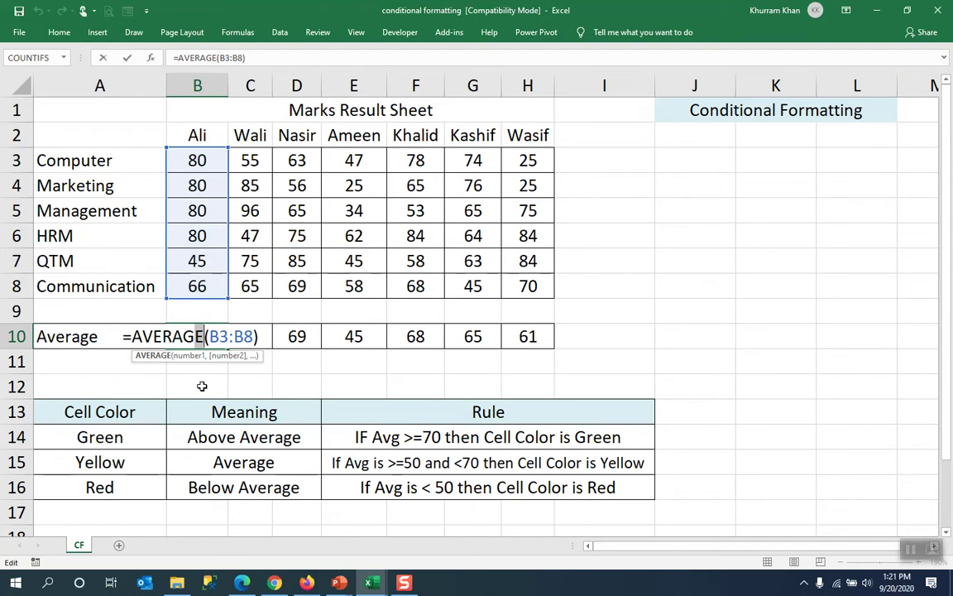
{"action": "left_click", "coordinate": [191, 438]}
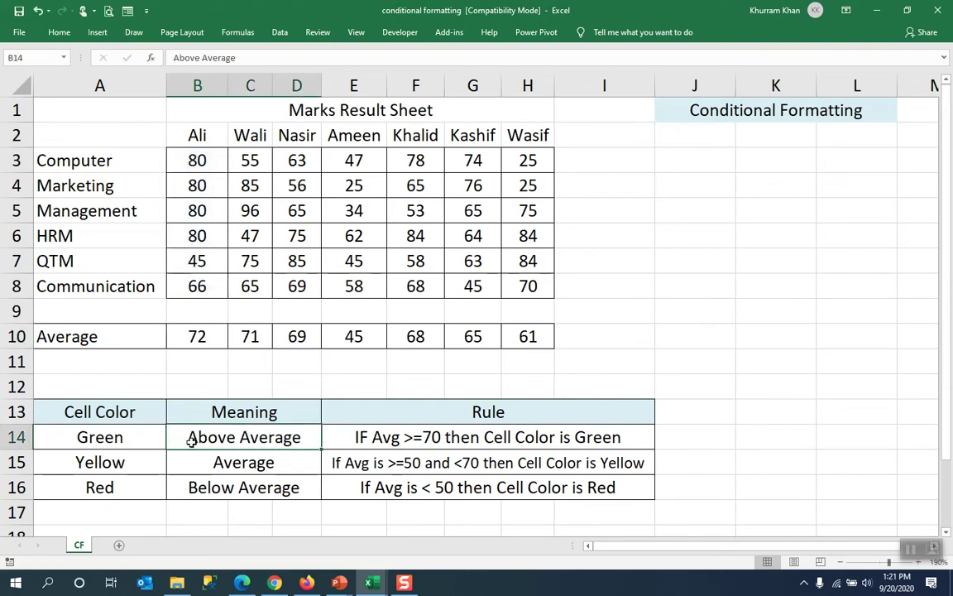
{"action": "left_click", "coordinate": [190, 336]}
{"action": "left_click_drag", "start_coordinate": [190, 336], "coordinate": [521, 335]}
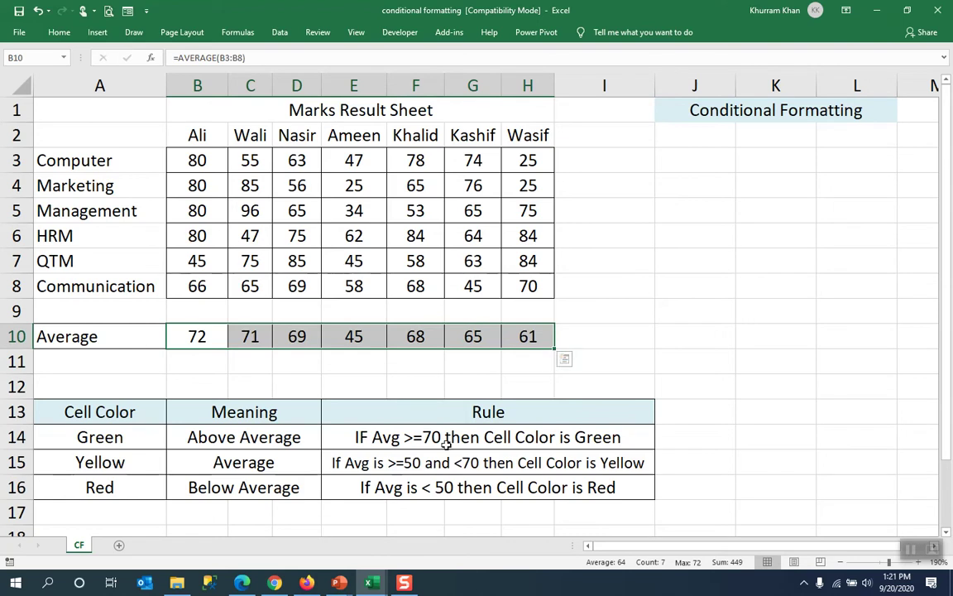
{"action": "left_click", "coordinate": [371, 367]}
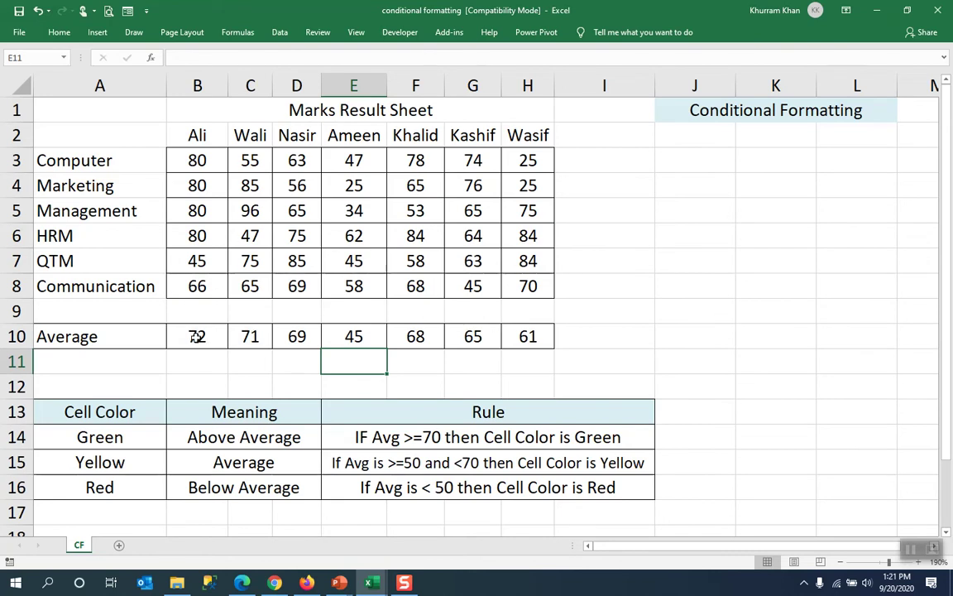
Select the averages B10:H10 and start a new conditional formatting rule.
{"action": "left_click_drag", "start_coordinate": [196, 337], "coordinate": [526, 335]}
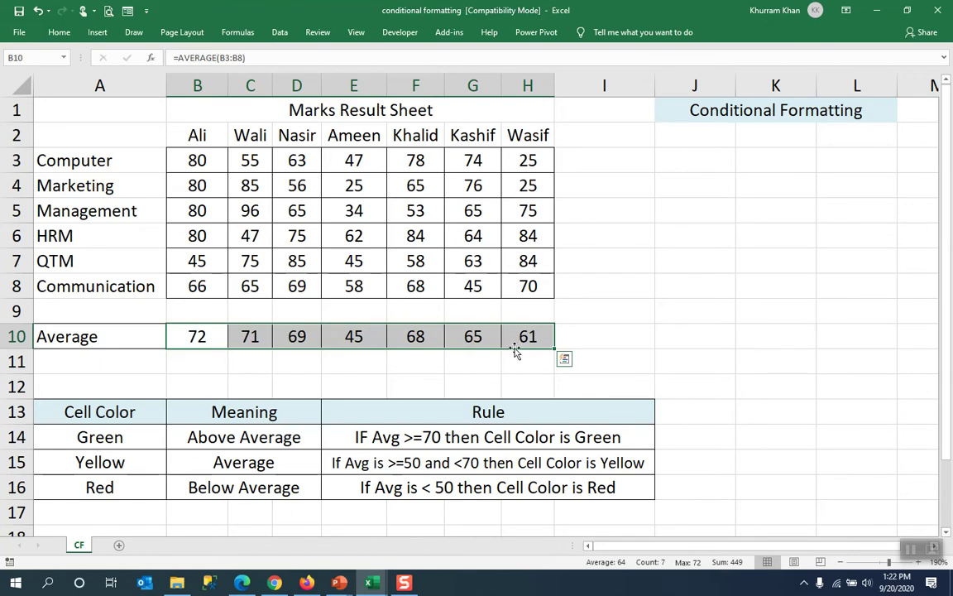
{"action": "left_click", "coordinate": [58, 35]}
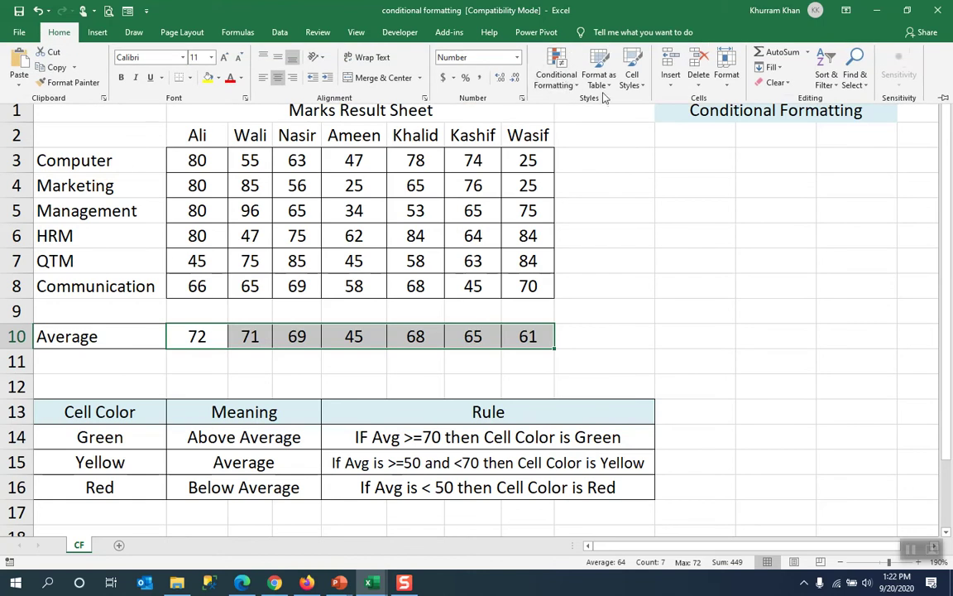
{"action": "left_click", "coordinate": [559, 78]}
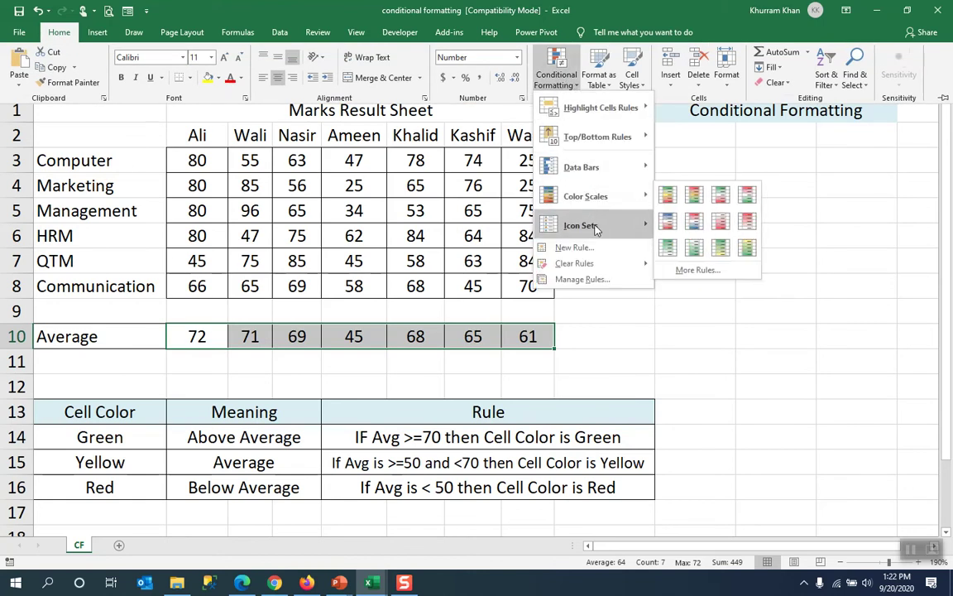
{"action": "left_click", "coordinate": [574, 247]}
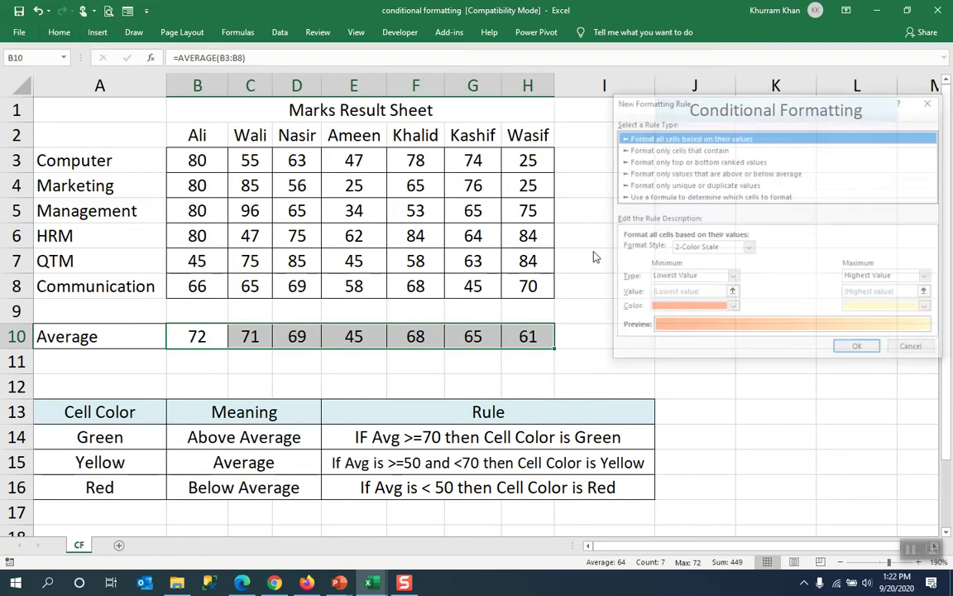
Add a rule filling cell values greater than or equal to 70 light green, colouring 72 and 71.
{"action": "left_click_drag", "start_coordinate": [711, 106], "coordinate": [667, 96]}
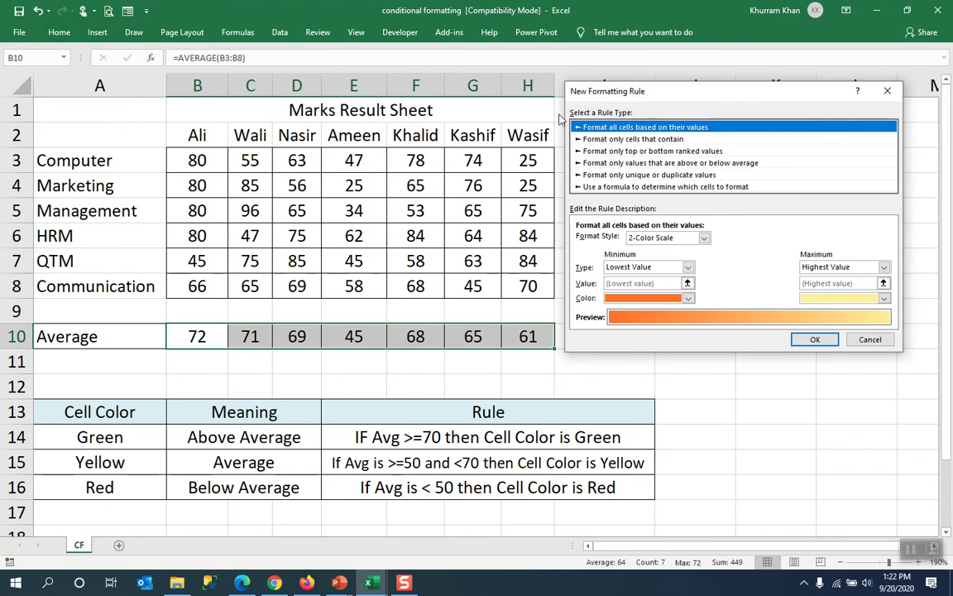
{"action": "left_click", "coordinate": [622, 140]}
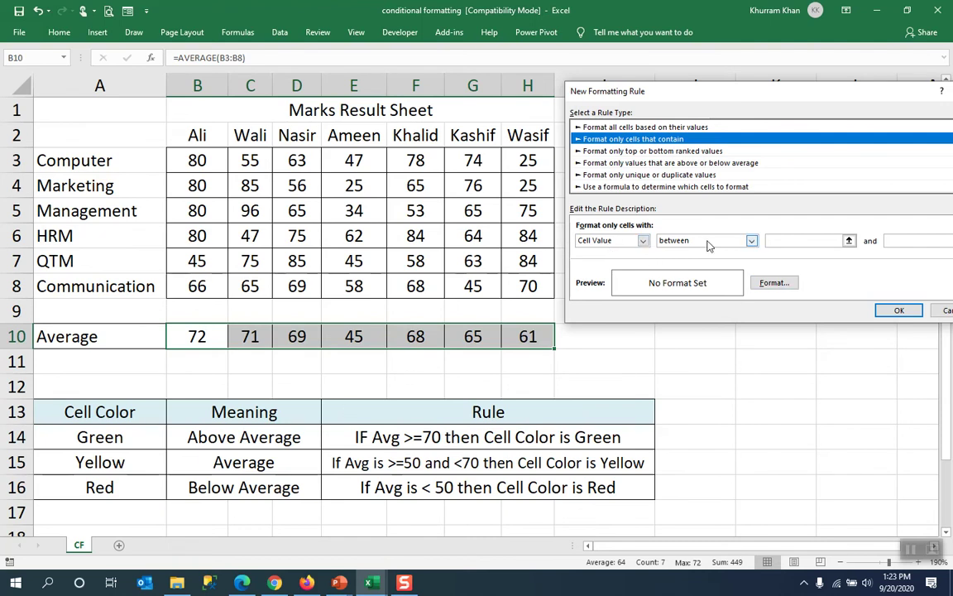
{"action": "left_click", "coordinate": [751, 241]}
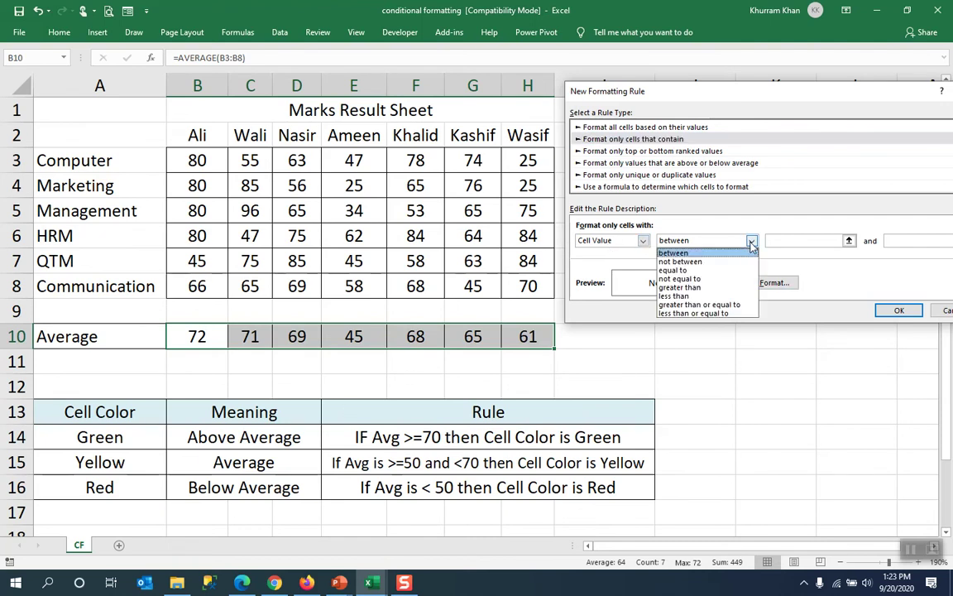
{"action": "left_click", "coordinate": [730, 305]}
{"action": "left_click", "coordinate": [794, 240]}
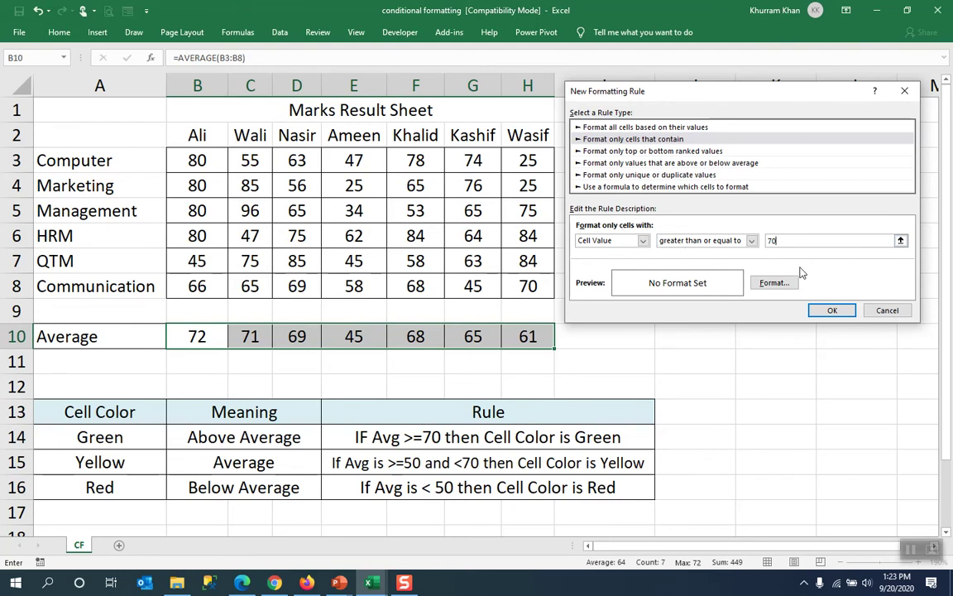
{"action": "left_click", "coordinate": [766, 284]}
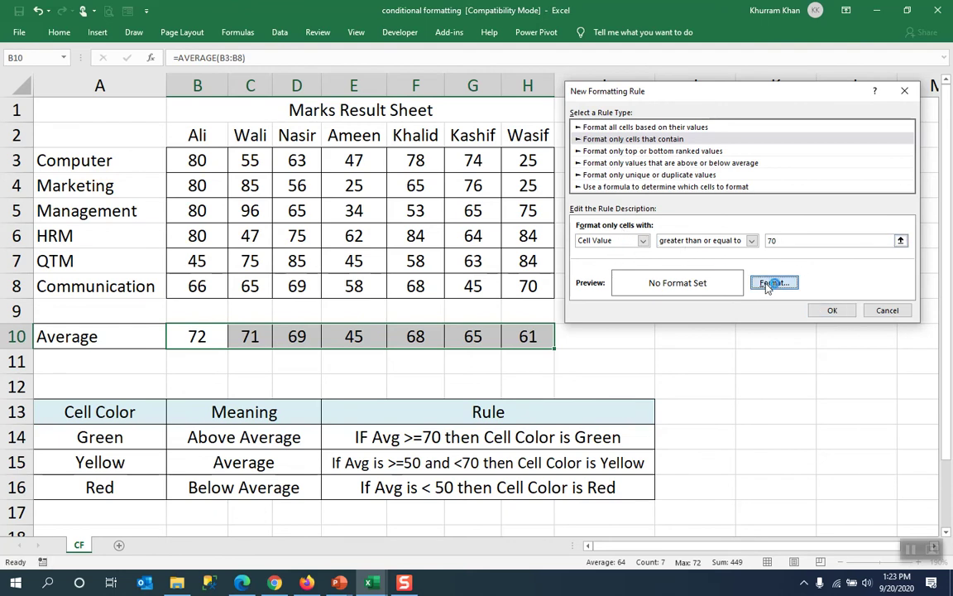
{"action": "left_click", "coordinate": [764, 286]}
{"action": "left_click", "coordinate": [732, 67]}
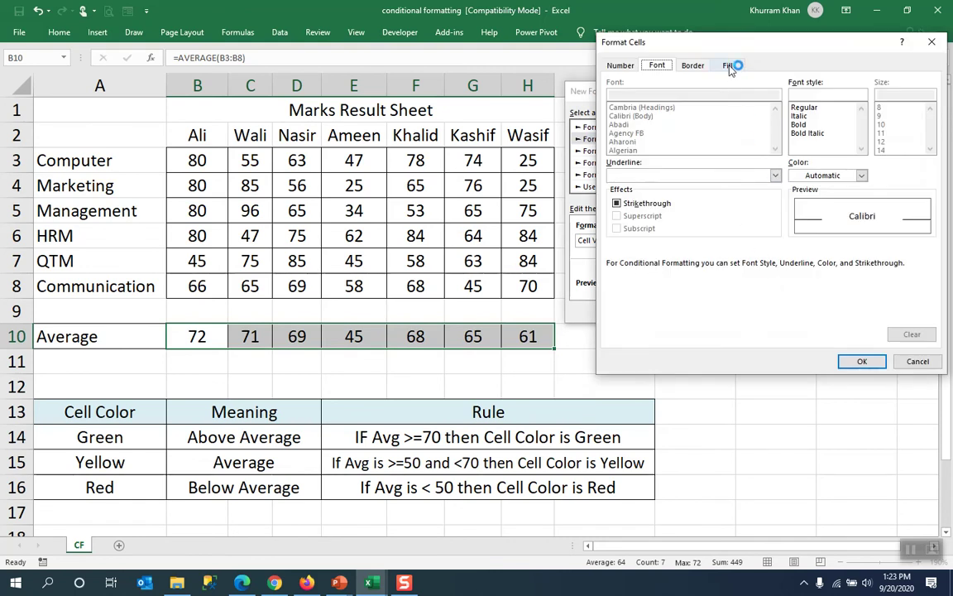
{"action": "left_click", "coordinate": [667, 195]}
{"action": "left_click", "coordinate": [844, 354]}
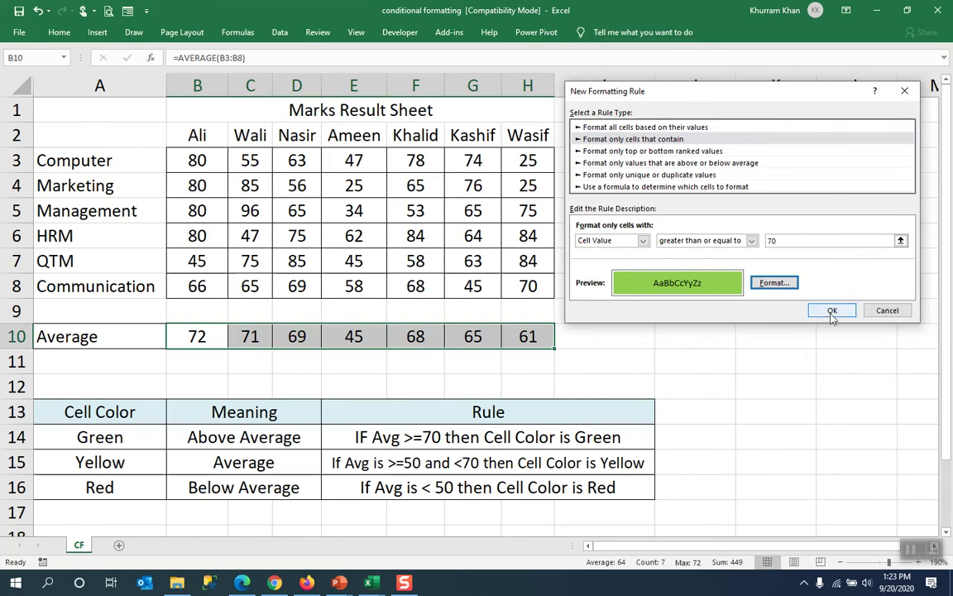
{"action": "left_click", "coordinate": [830, 310]}
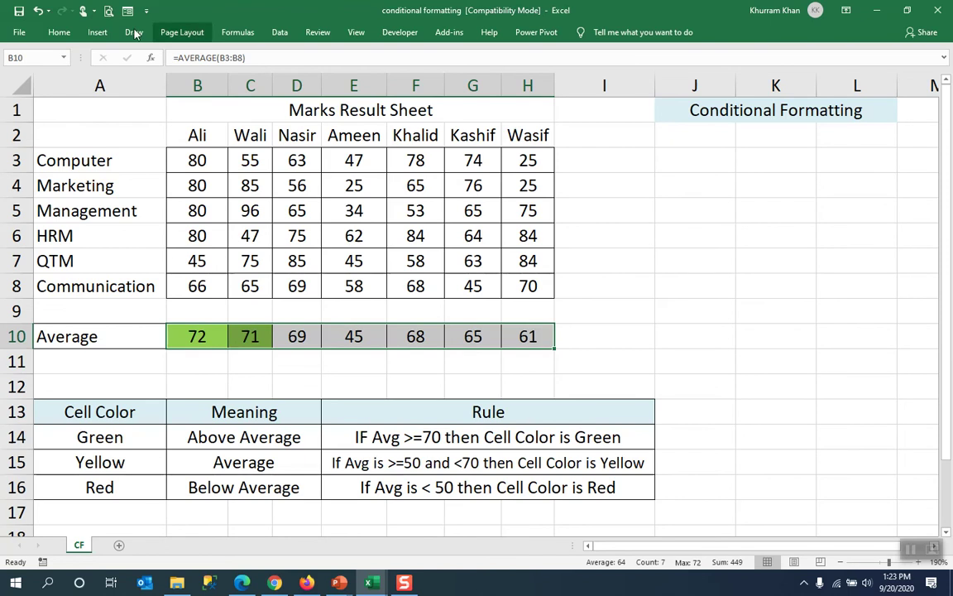
Add a rule filling cell values between 50 and 69.999 yellow, colouring 69, 68, 65 and 61.
{"action": "left_click", "coordinate": [60, 32]}
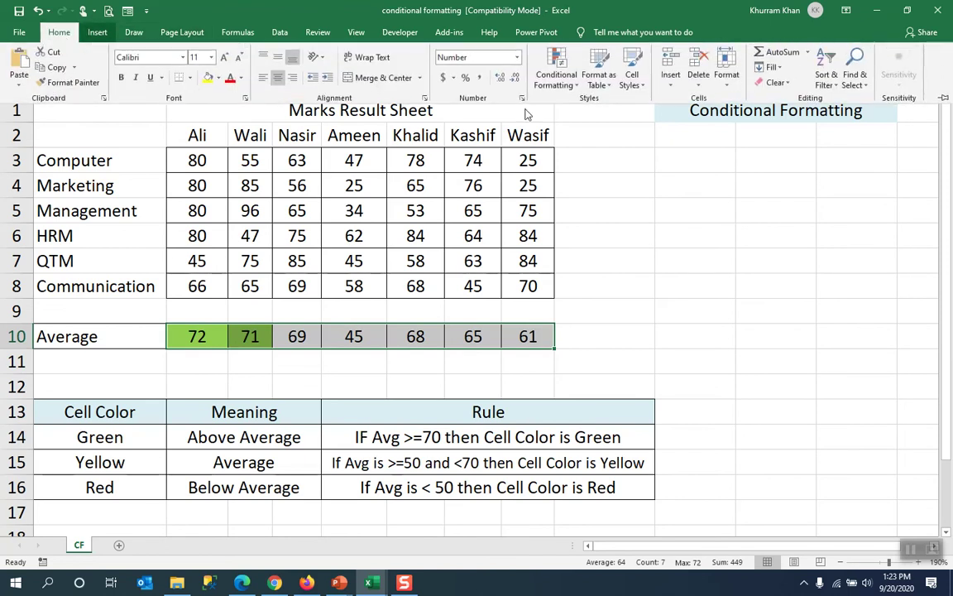
{"action": "left_click", "coordinate": [556, 76]}
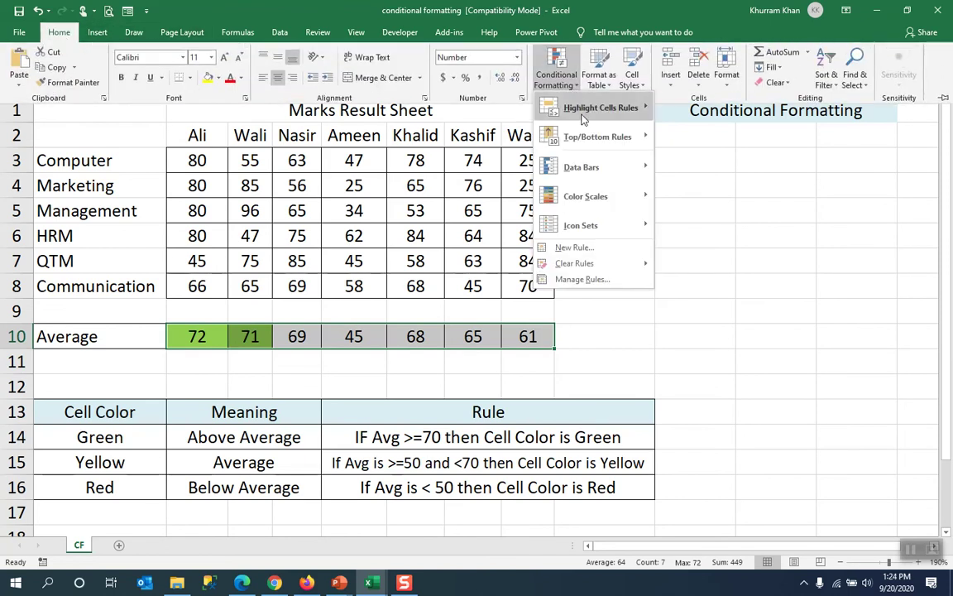
{"action": "left_click", "coordinate": [573, 247]}
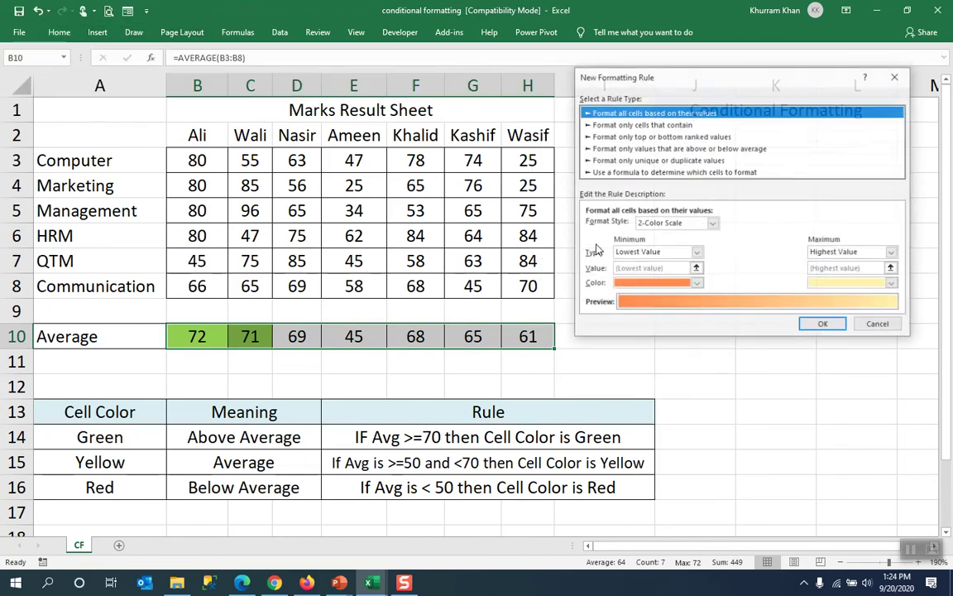
{"action": "left_click", "coordinate": [627, 124]}
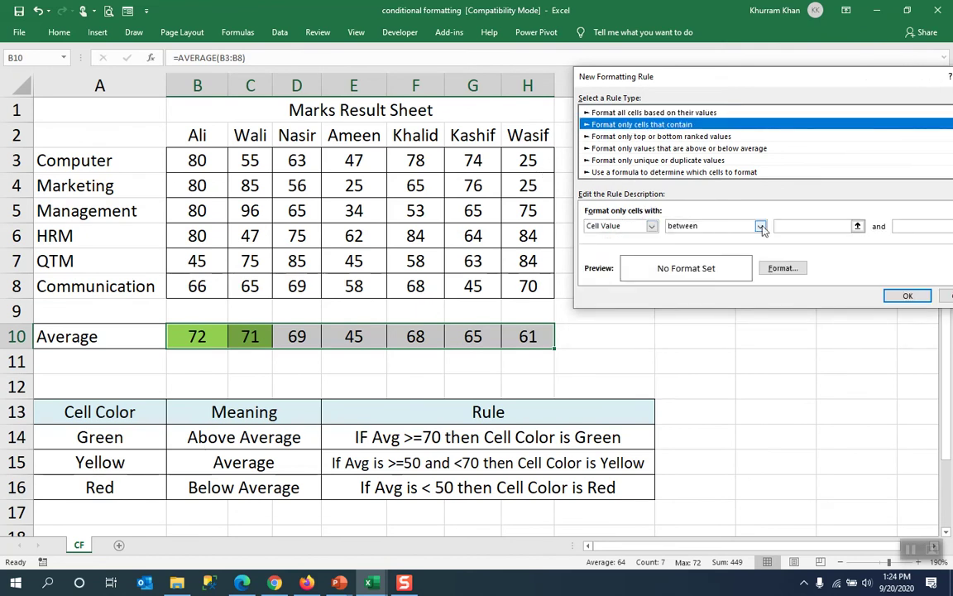
{"action": "left_click", "coordinate": [801, 225]}
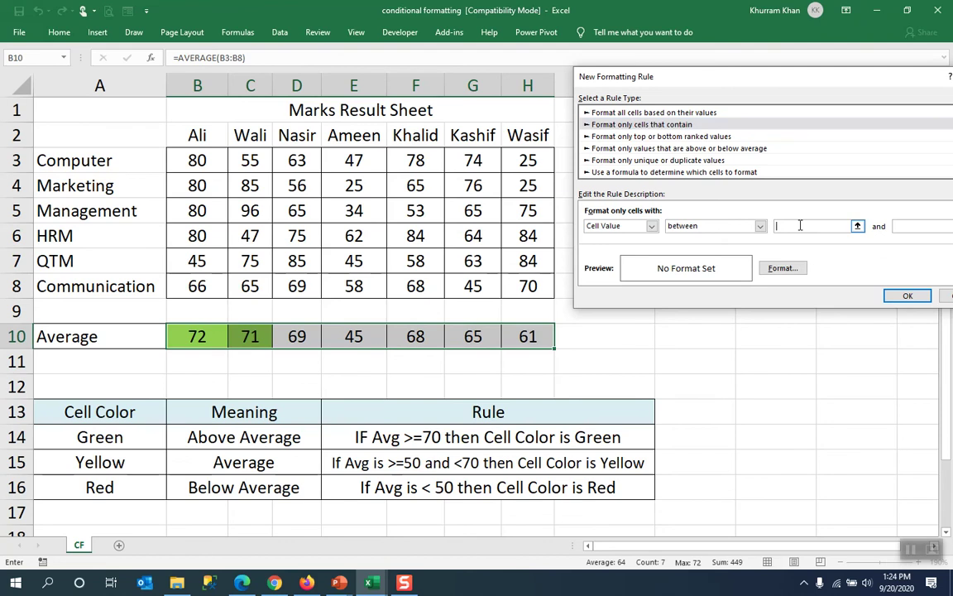
{"action": "type", "text": "50"}
{"action": "left_click", "coordinate": [910, 225]}
{"action": "type", "text": "69.999"}
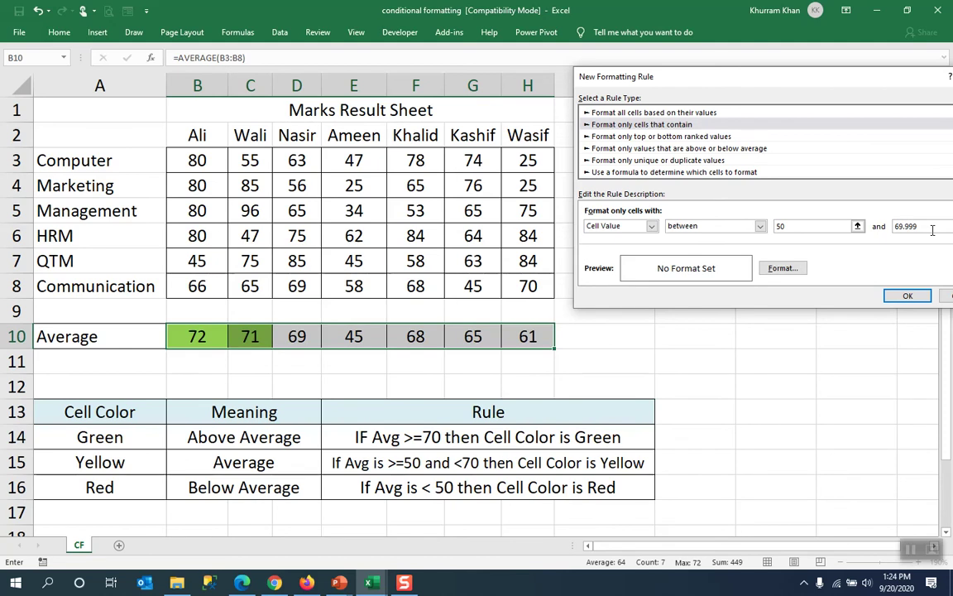
{"action": "left_click", "coordinate": [783, 268]}
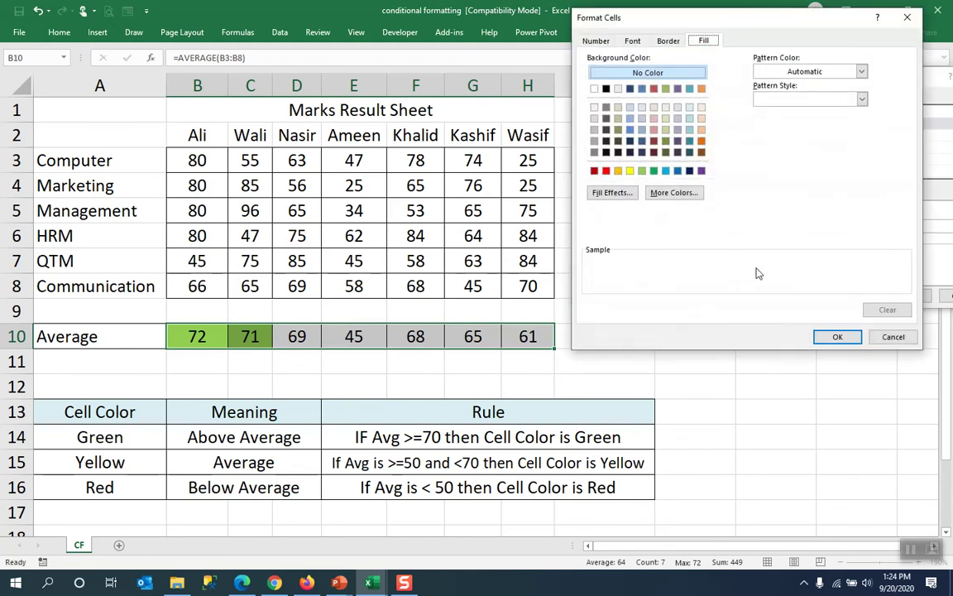
{"action": "left_click", "coordinate": [630, 171]}
{"action": "left_click", "coordinate": [837, 337]}
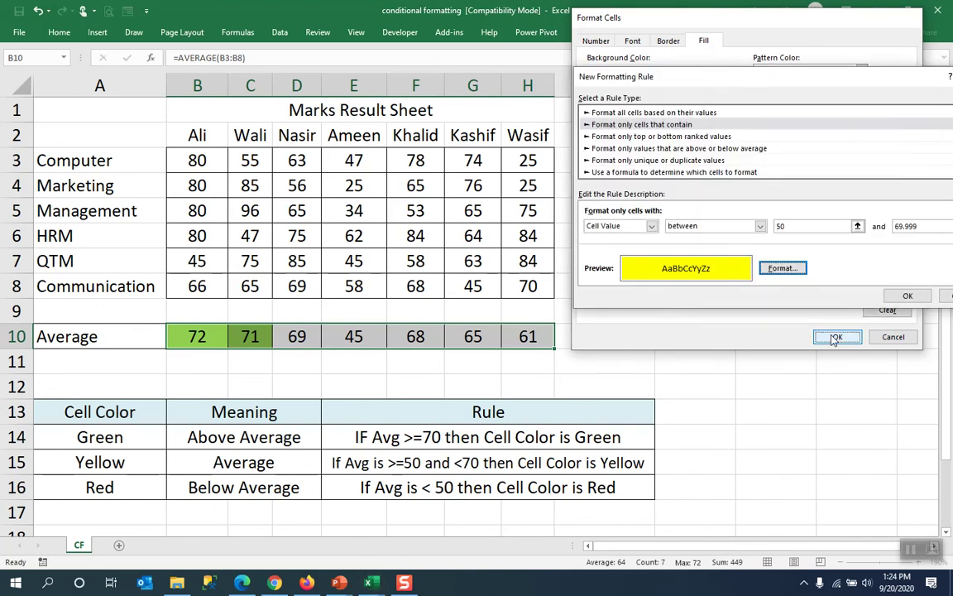
{"action": "left_click", "coordinate": [903, 295]}
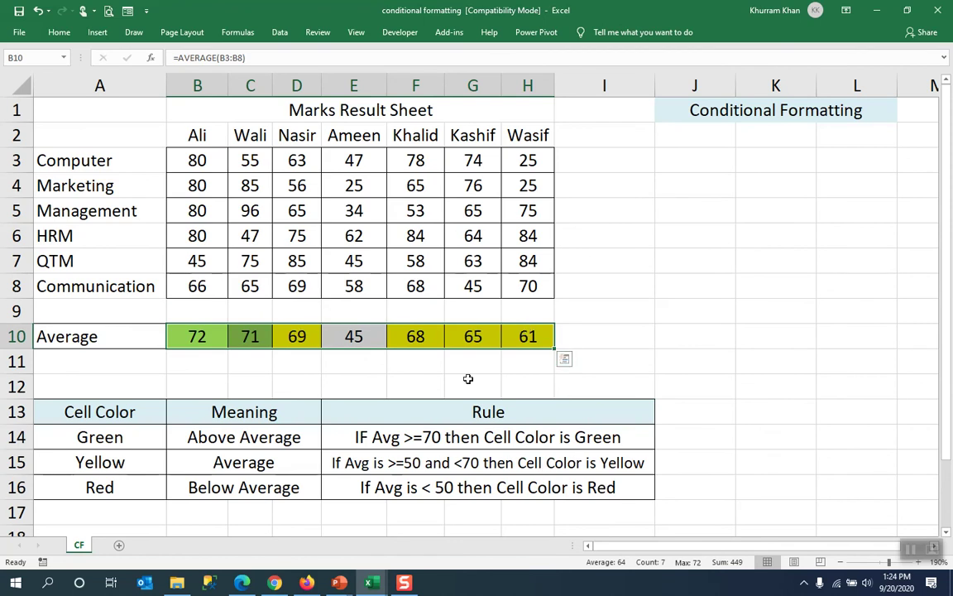
Start a third rule on the Average row that checks for cell values less than a limit.
{"action": "left_click", "coordinate": [58, 33]}
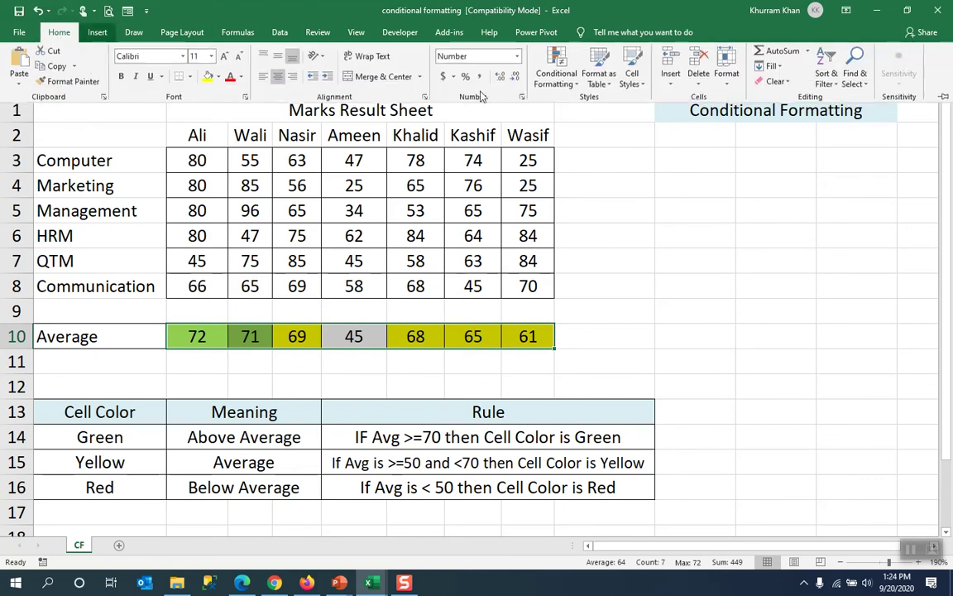
{"action": "left_click", "coordinate": [556, 74]}
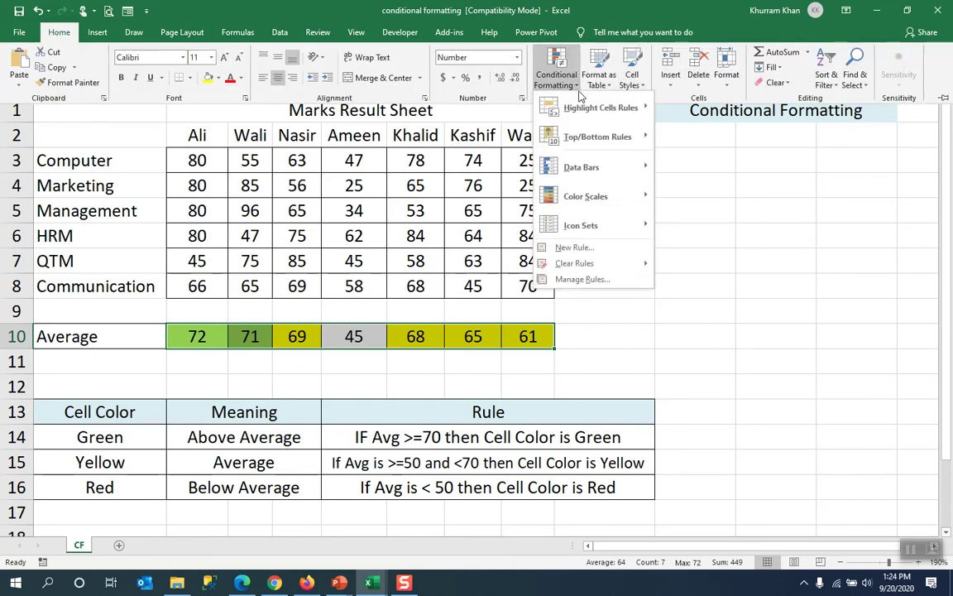
{"action": "left_click", "coordinate": [575, 247]}
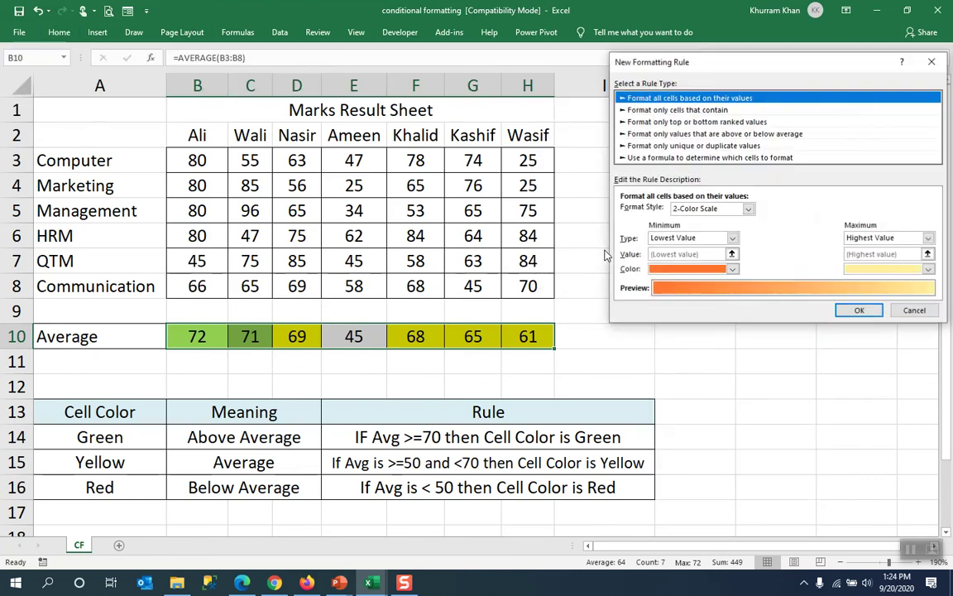
{"action": "left_click", "coordinate": [691, 110]}
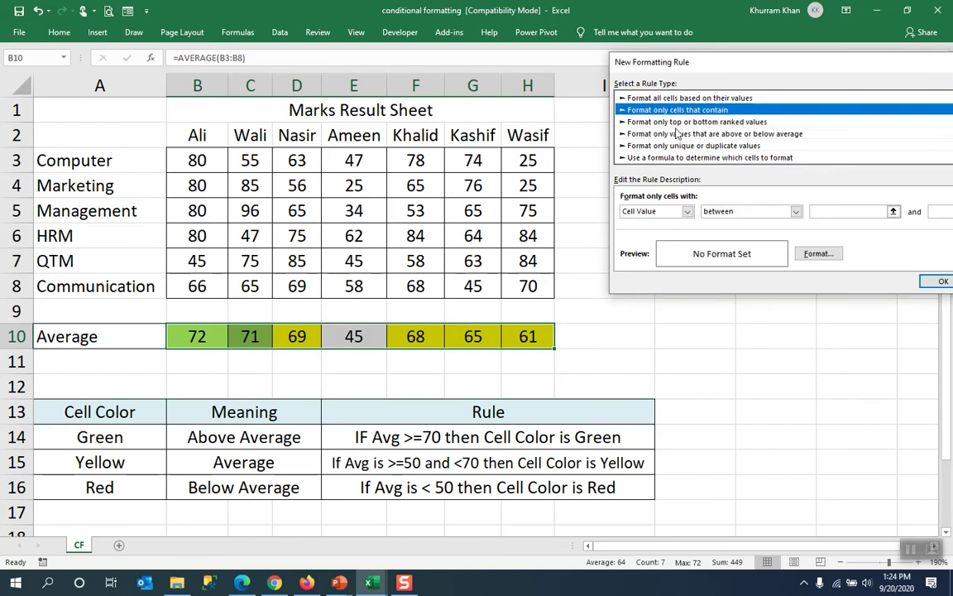
{"action": "left_click", "coordinate": [687, 212]}
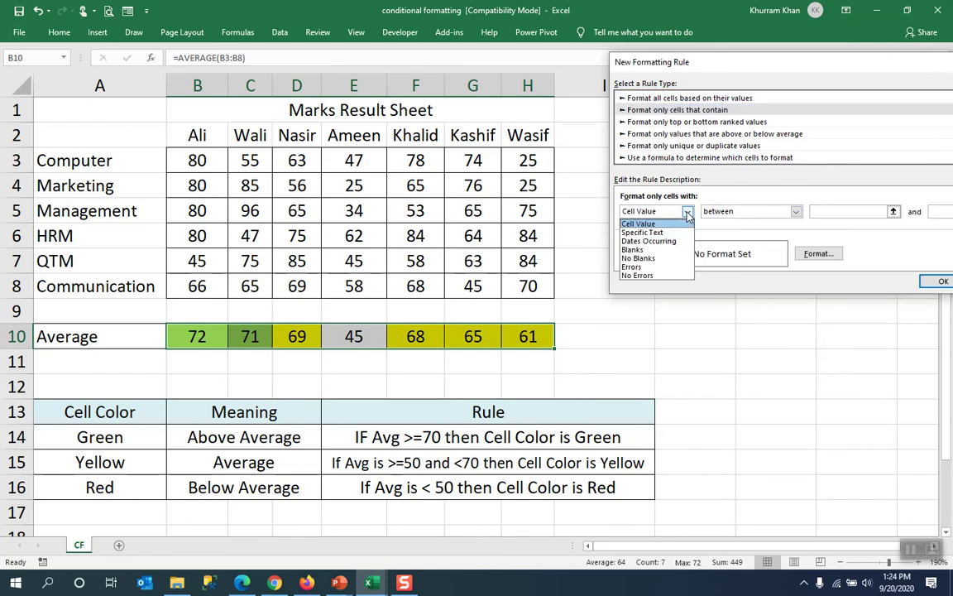
{"action": "left_click", "coordinate": [796, 213]}
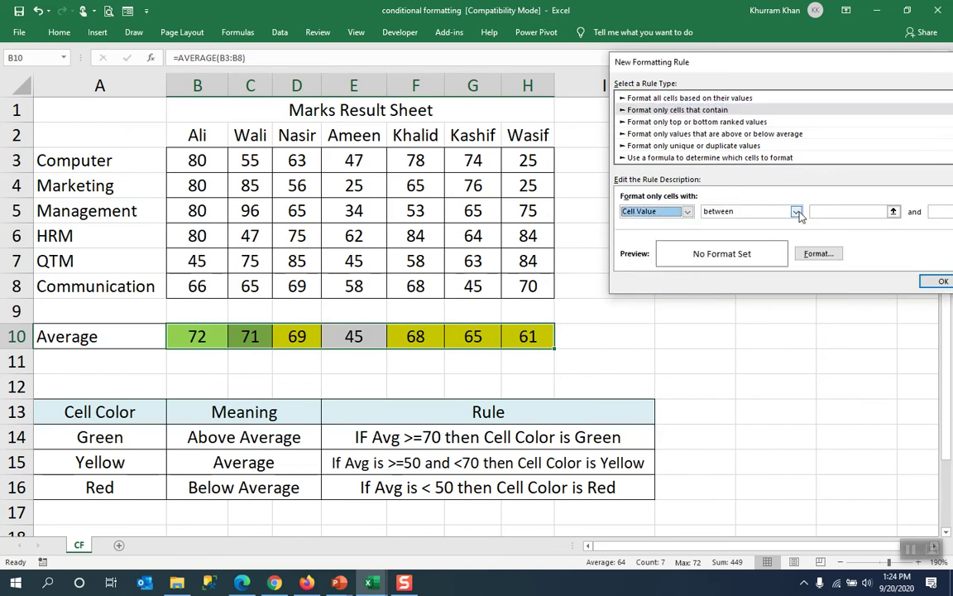
{"action": "left_click", "coordinate": [796, 212]}
{"action": "left_click", "coordinate": [747, 268]}
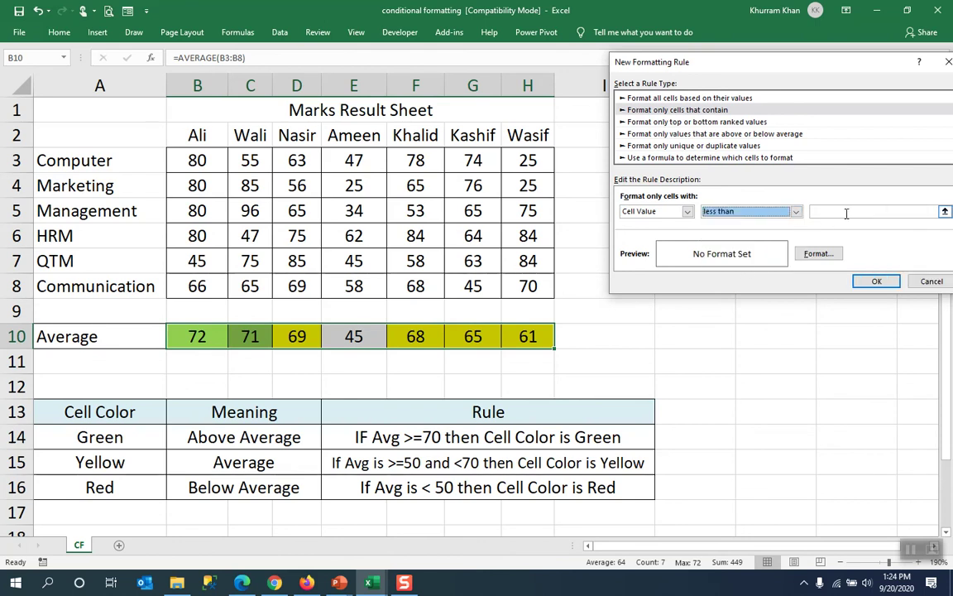
Set the limit to 50 with a red fill and apply it, turning 45 red.
{"action": "left_click", "coordinate": [846, 212]}
{"action": "type", "text": "50"}
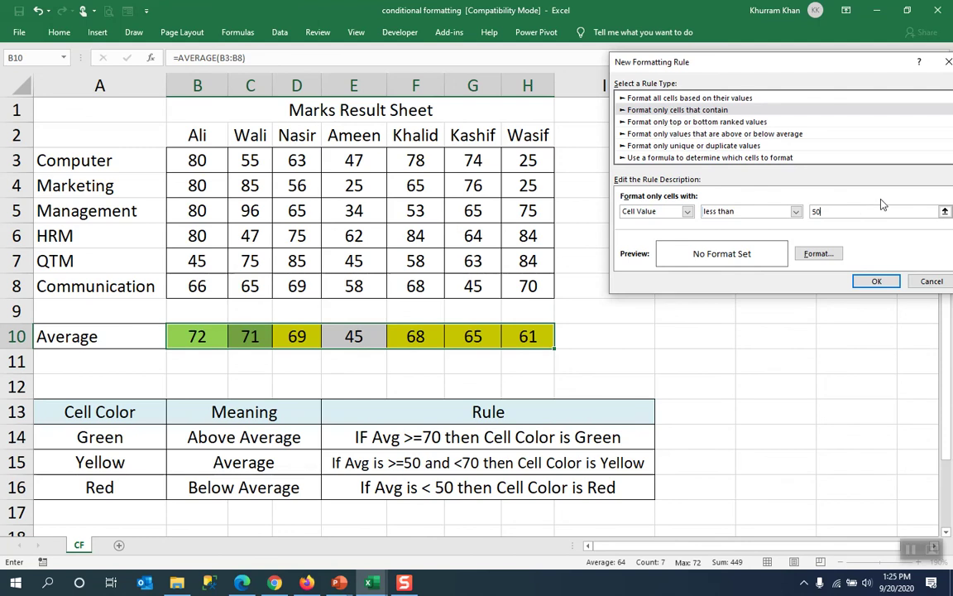
{"action": "left_click", "coordinate": [819, 254]}
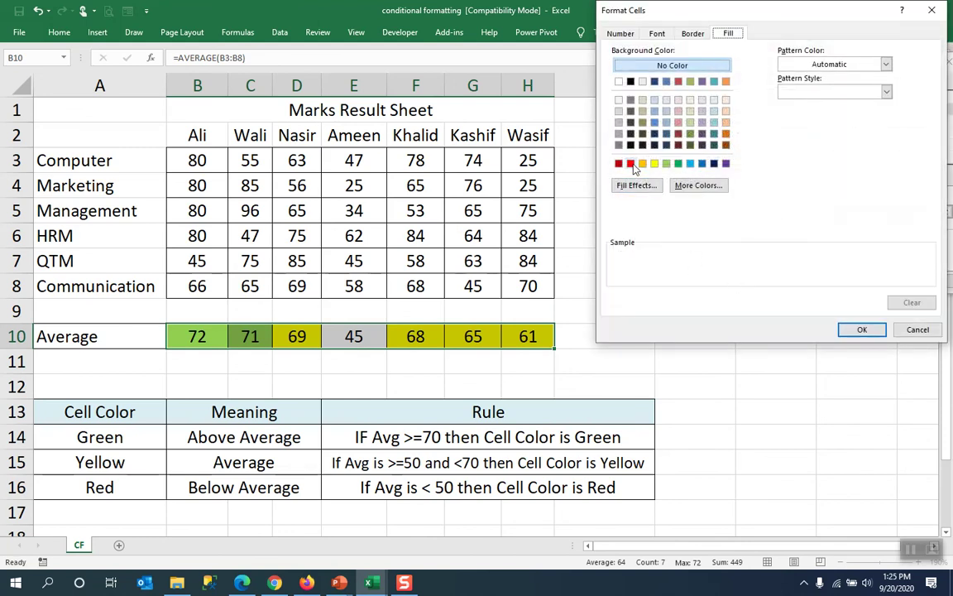
{"action": "left_click", "coordinate": [619, 163]}
{"action": "left_click", "coordinate": [857, 330]}
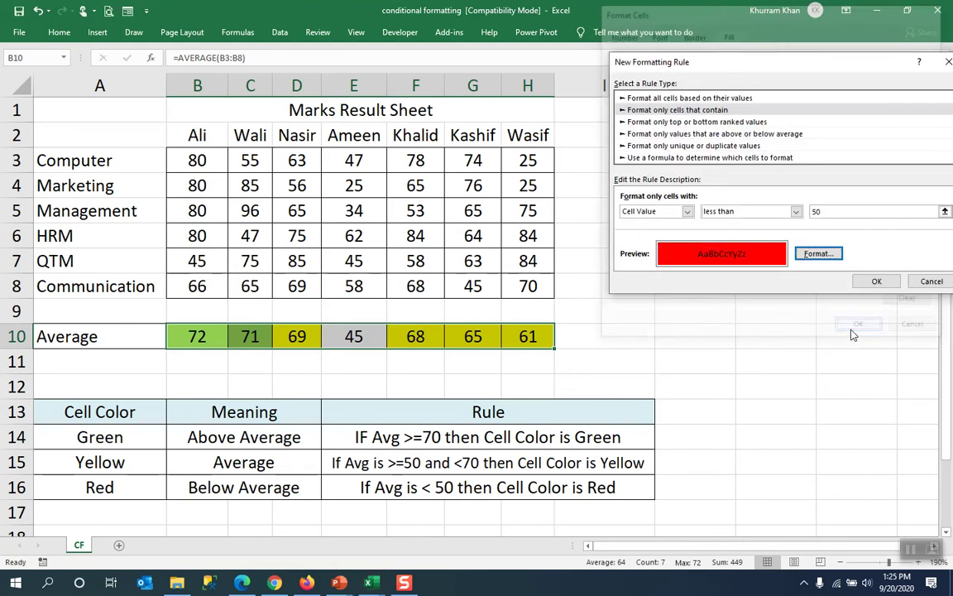
{"action": "left_click", "coordinate": [876, 281]}
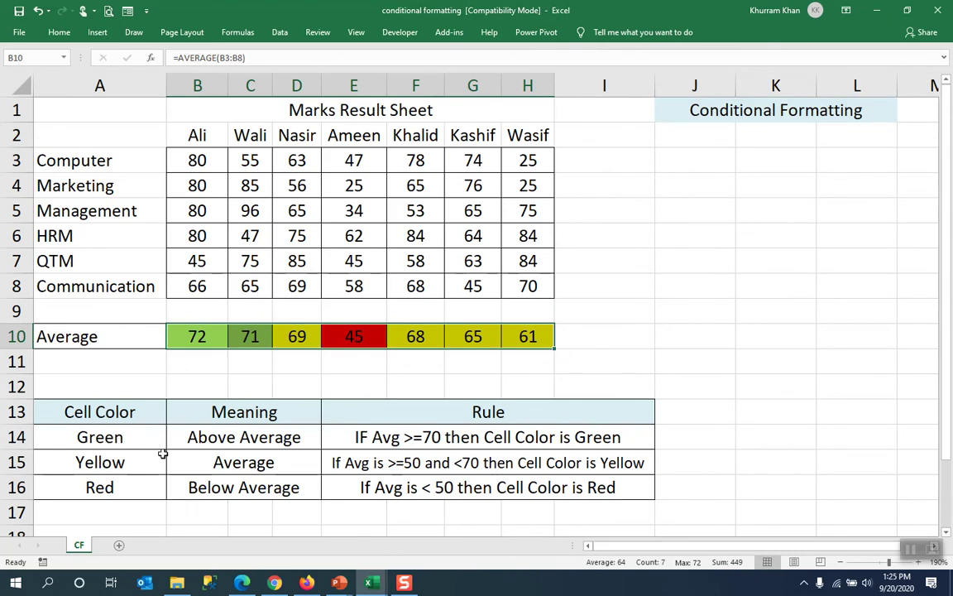
Change mark B3 to 45 so the B10 average becomes a yellow 66.
{"action": "left_click", "coordinate": [364, 336]}
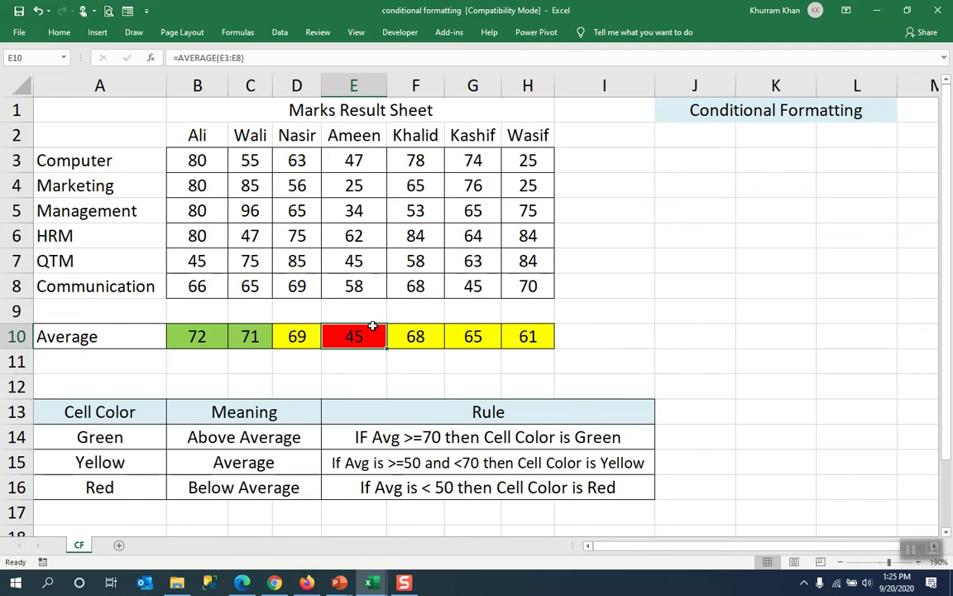
{"action": "left_click", "coordinate": [198, 160]}
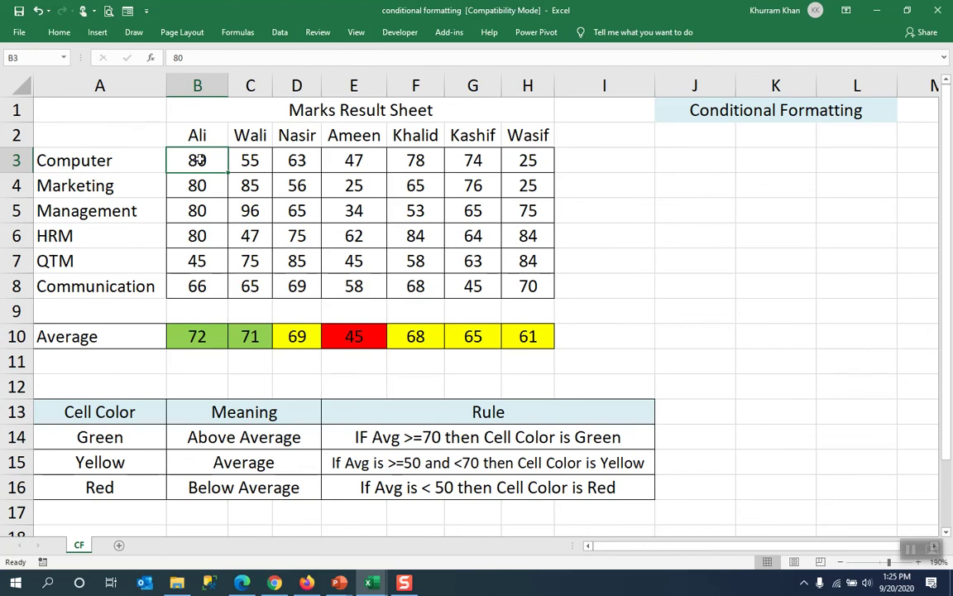
{"action": "type", "text": "45"}
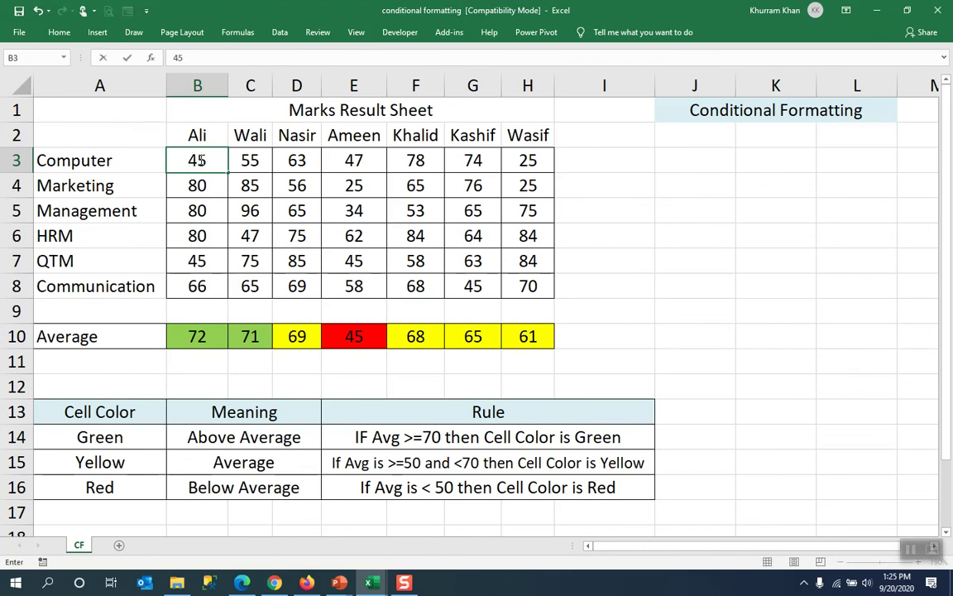
{"action": "key", "text": "Return"}
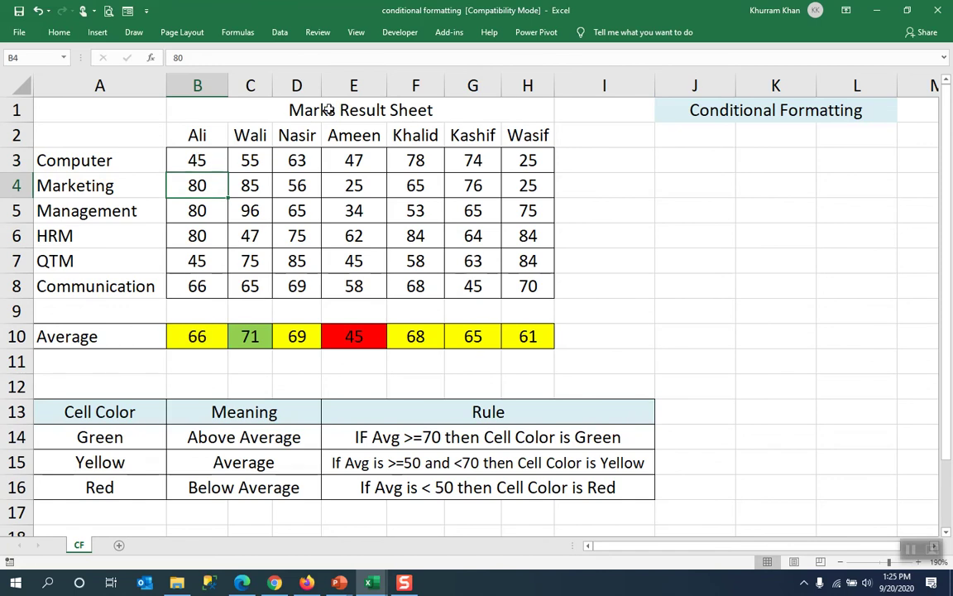
Change mark E5 to 80 so the E10 average becomes a yellow 53.
{"action": "left_click", "coordinate": [356, 210]}
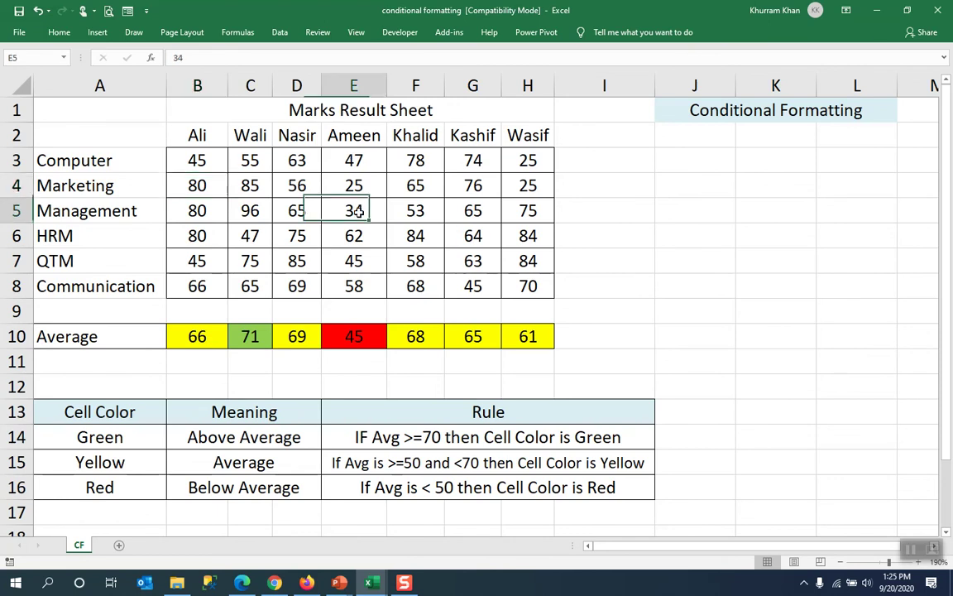
{"action": "type", "text": "80"}
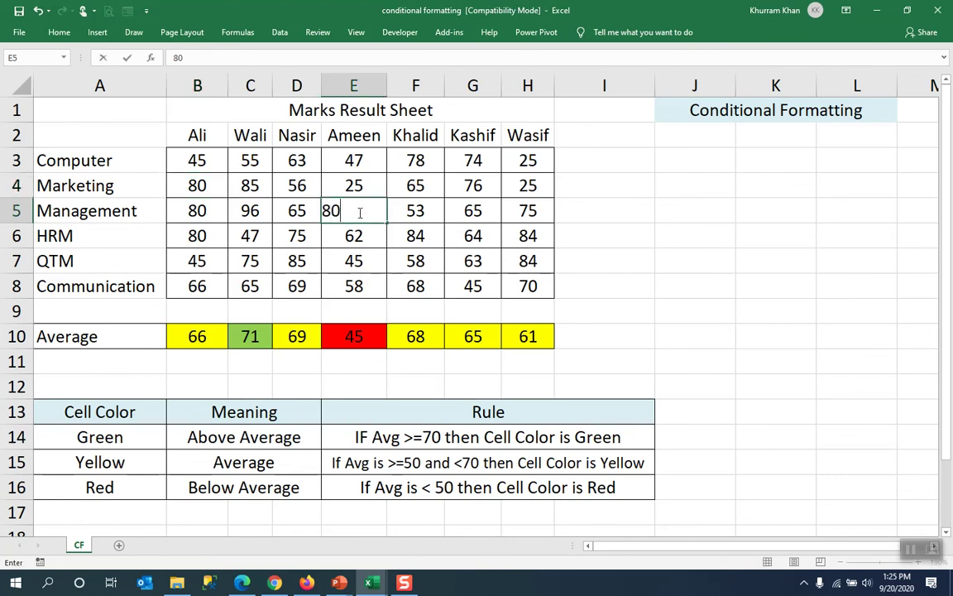
{"action": "key", "text": "Return"}
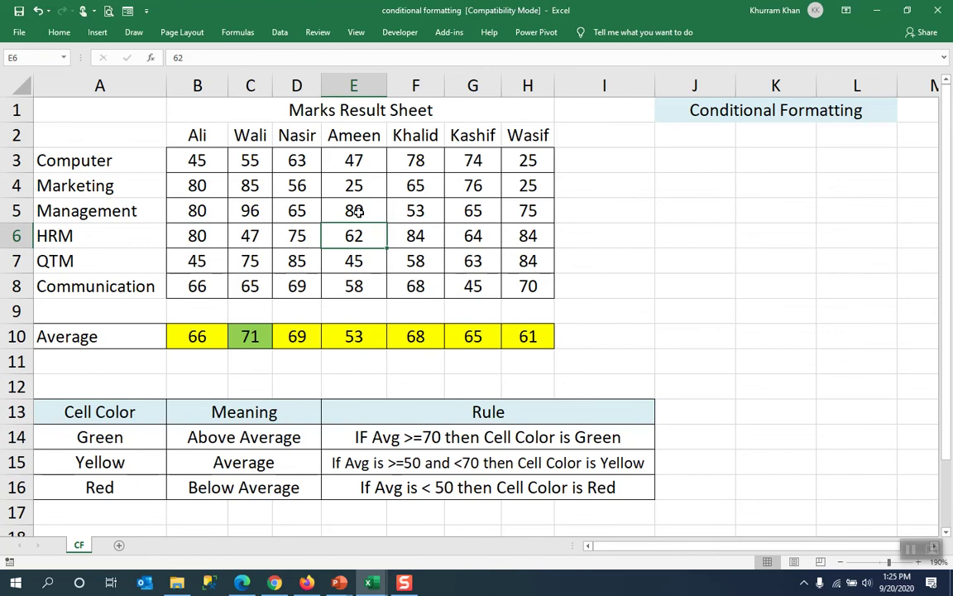